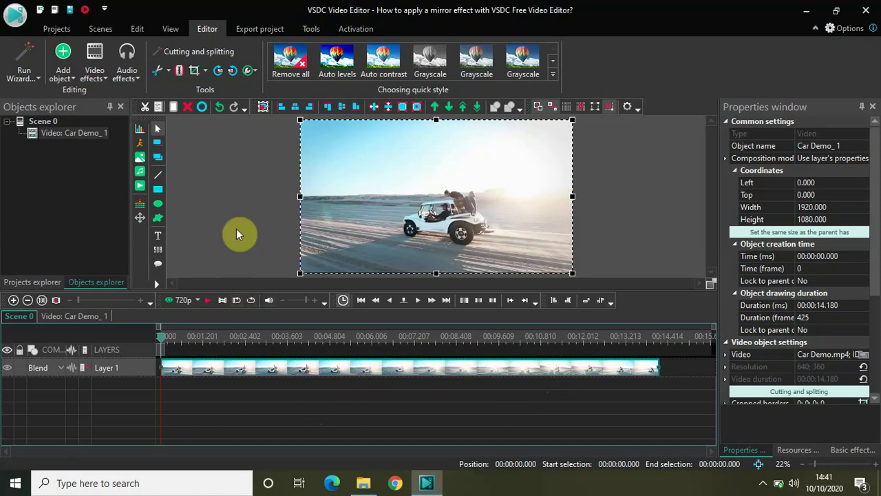
- Apply the Transforms > Mirror effect to the Car Demo clip with the default object position
click(95, 55)
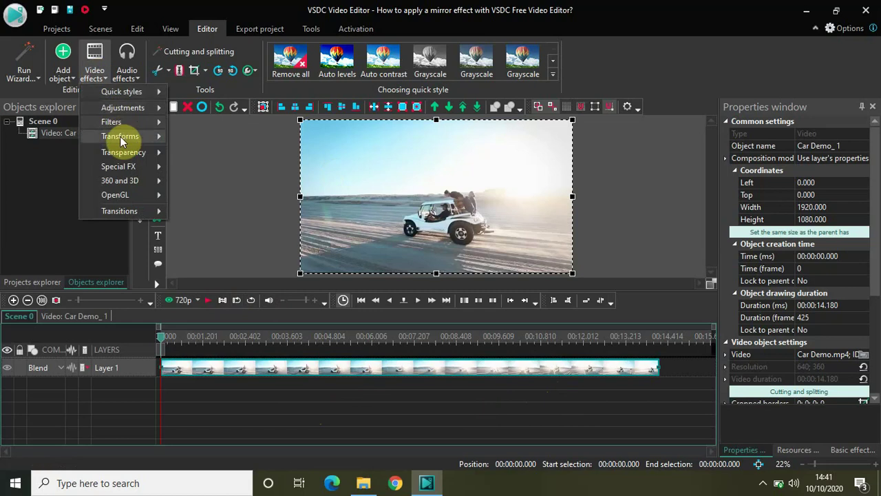
mouse_move(119, 138)
click(202, 237)
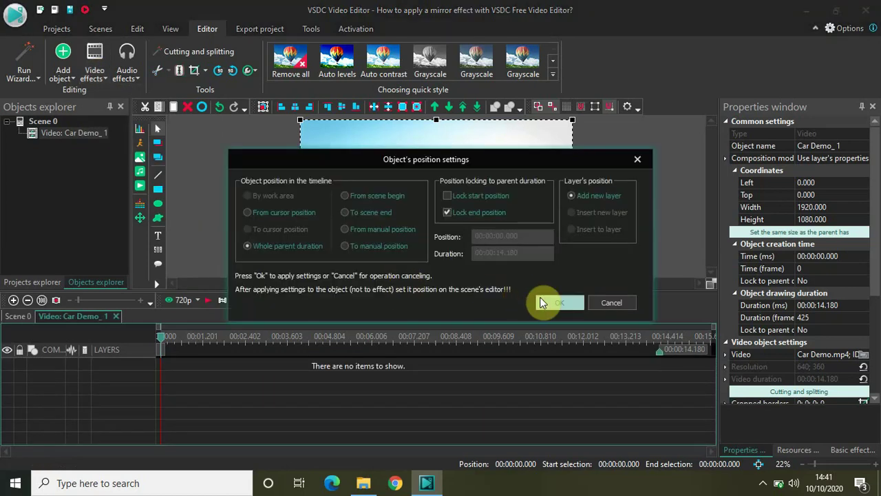
click(542, 301)
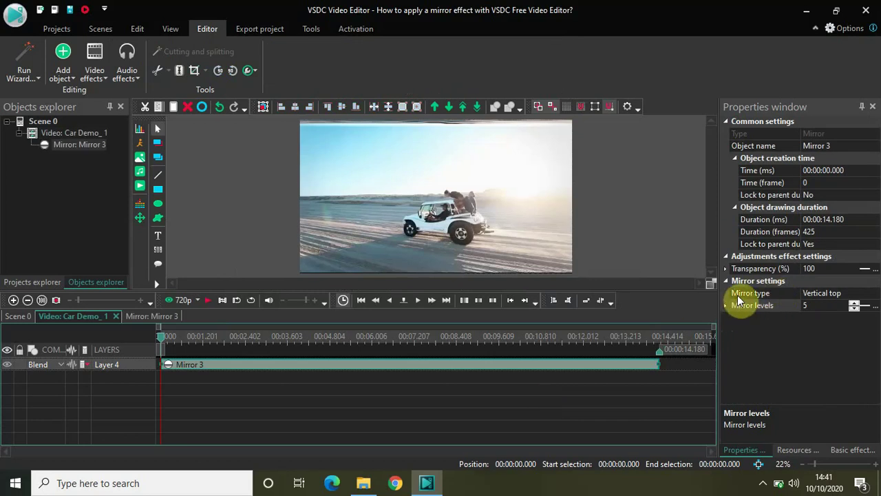
- Open the Mirror type list in Properties and keep Vertical top selected
click(862, 294)
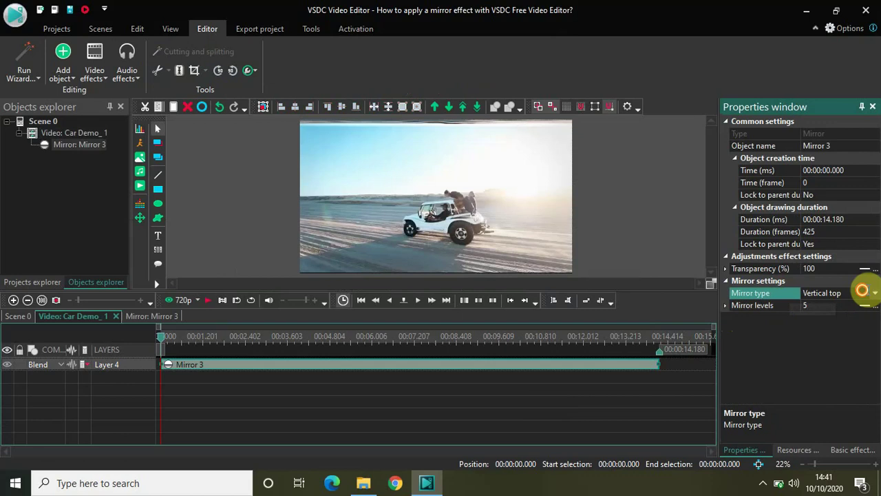
click(875, 294)
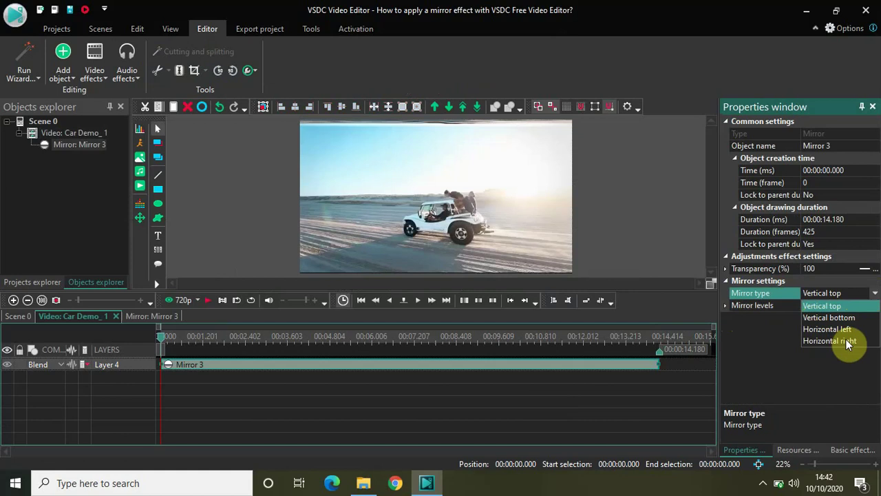
click(828, 306)
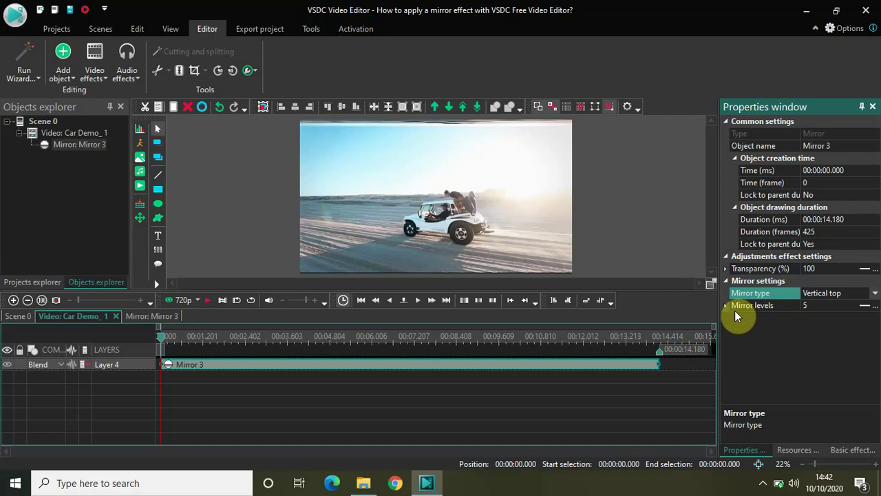
- Set the Mirror levels value to 50
click(813, 306)
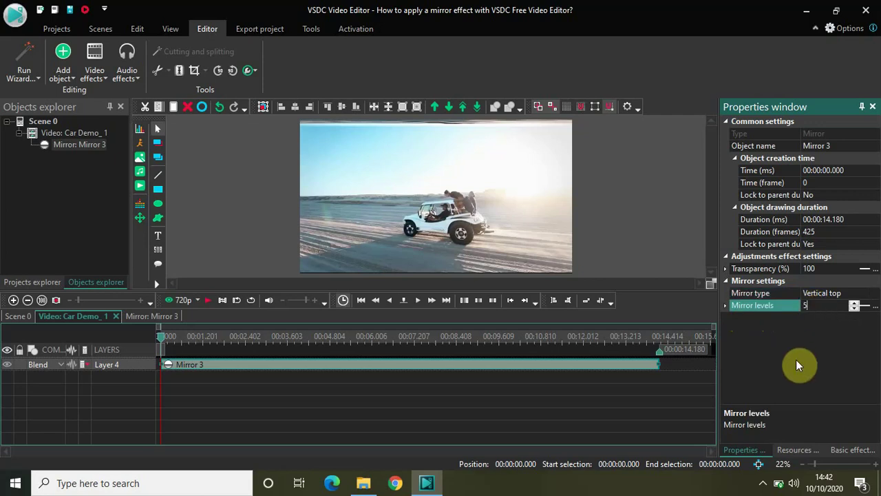
text(0)
key(Return)
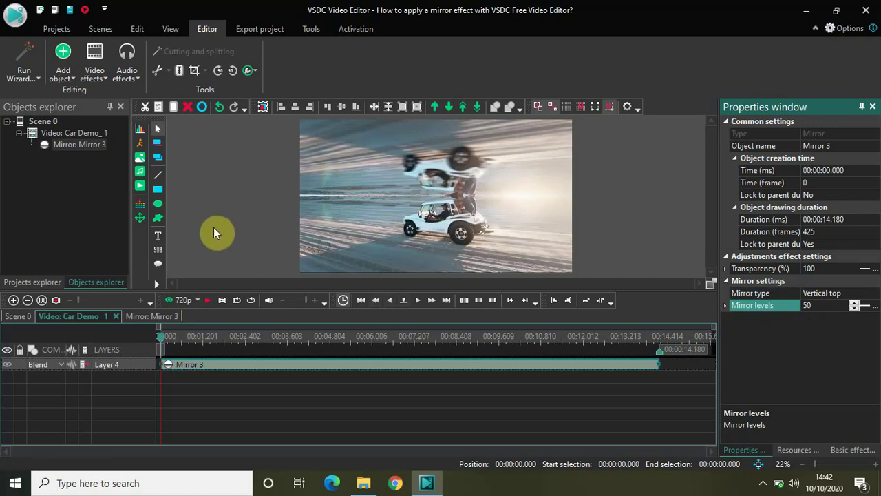
- Play and stop the mirrored preview, then move the playhead back to about 2 seconds
key(space)
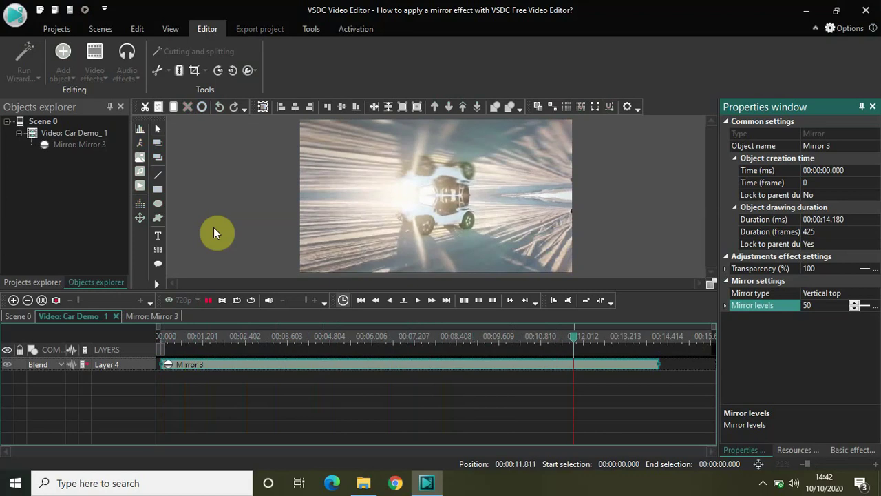
key(space)
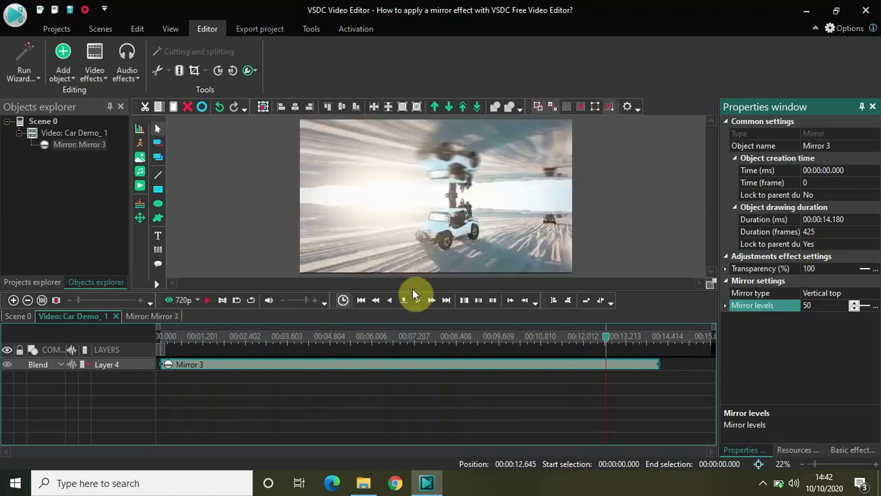
drag(606, 341, 239, 341)
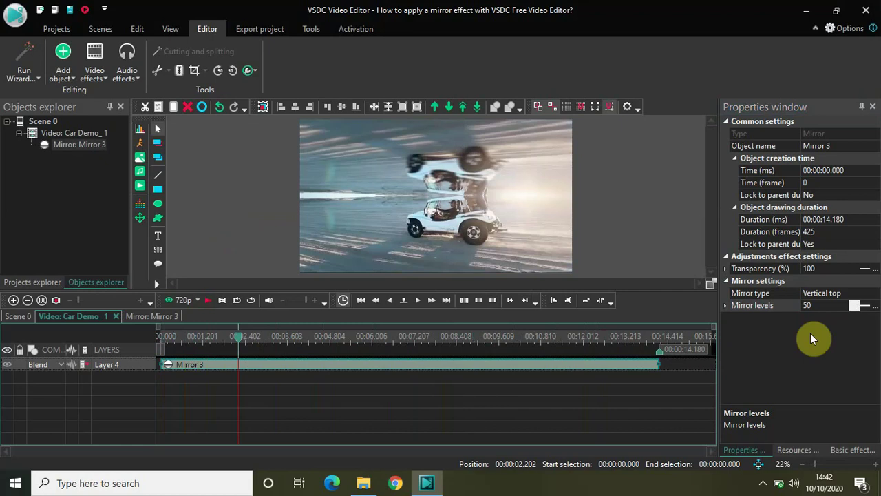
- Switch the mirror type to Vertical bottom and preview it from the clip start
click(842, 292)
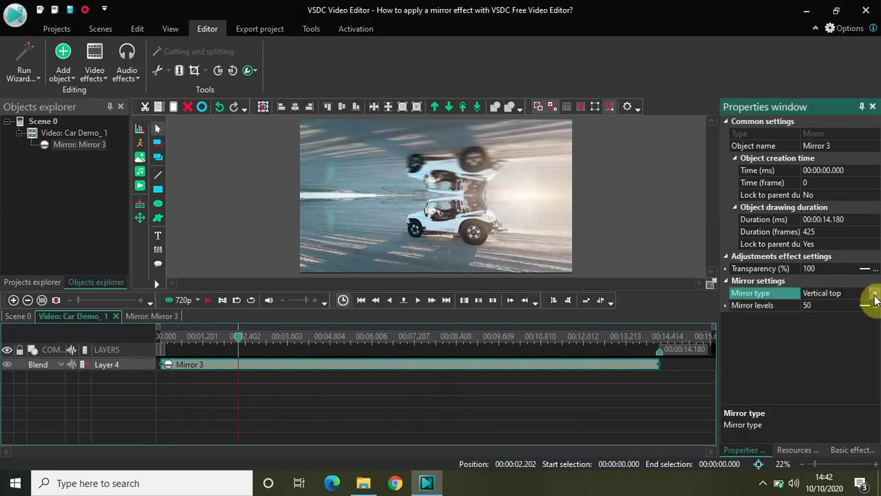
click(875, 295)
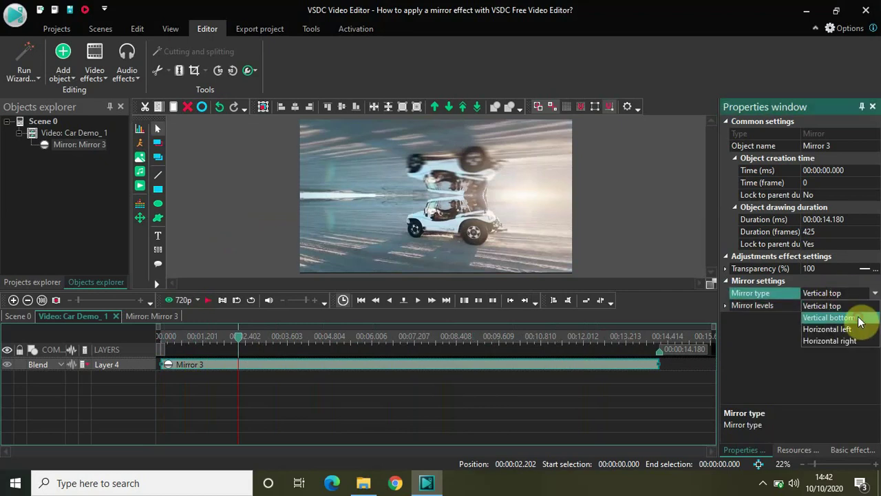
click(860, 318)
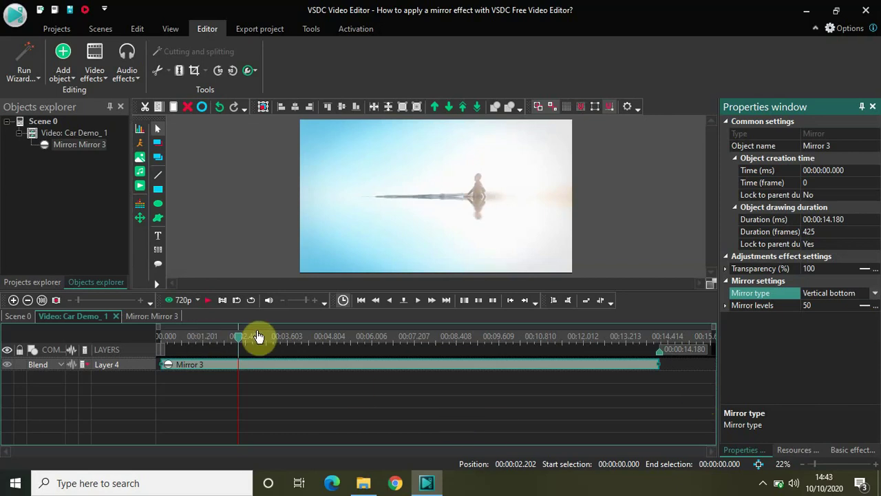
drag(237, 338, 122, 348)
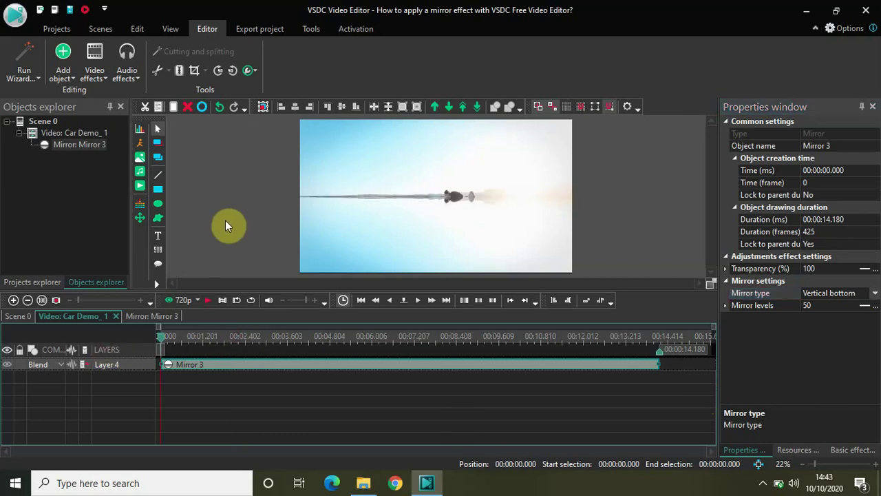
key(space)
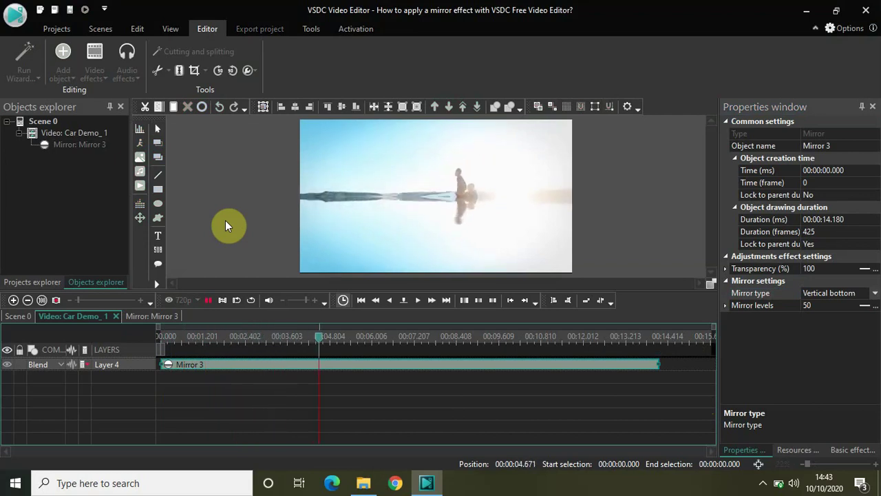
key(space)
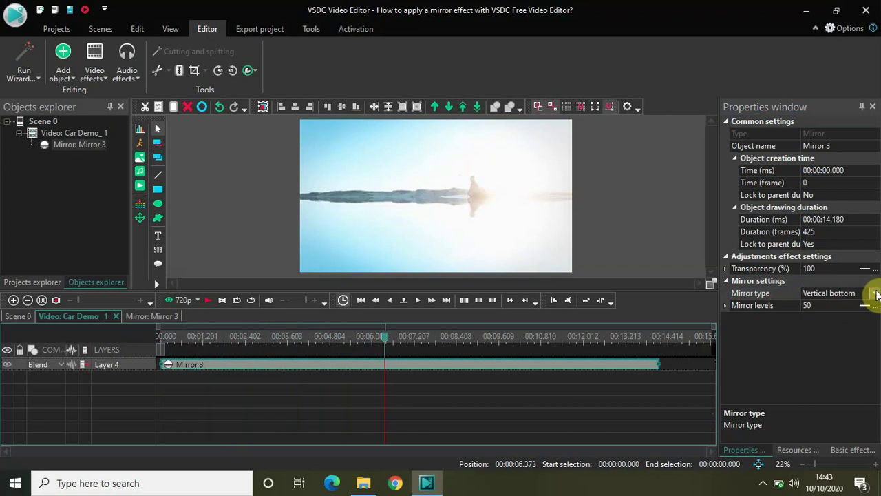
- Switch the mirror type to Horizontal left and preview it from the start
click(819, 293)
click(826, 293)
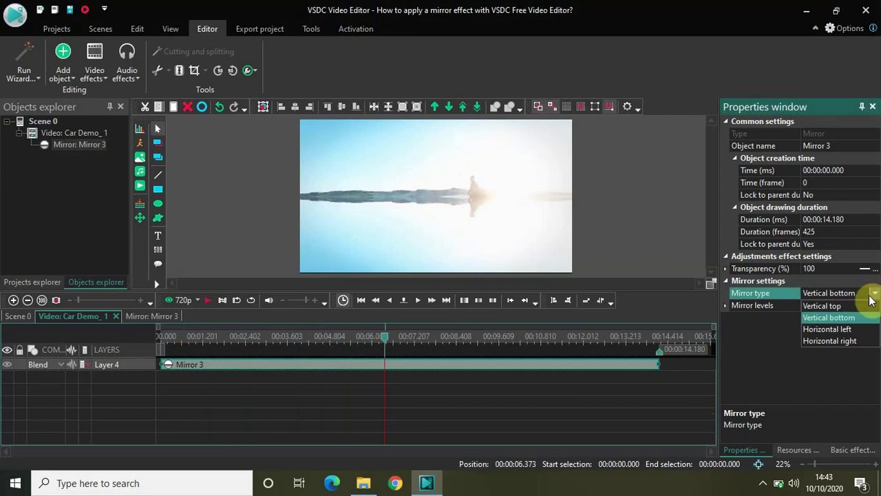
click(834, 329)
drag(386, 337, 88, 350)
key(space)
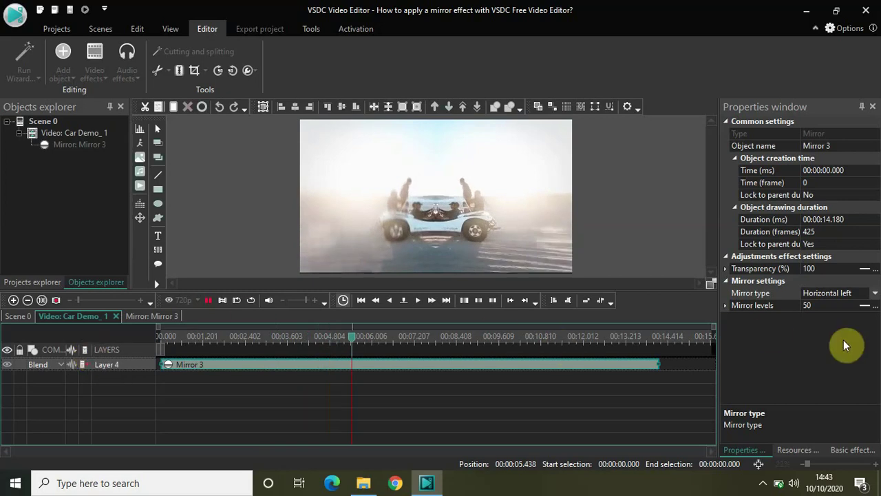
- Set the mirror type to Horizontal right and play its preview from the start
click(875, 294)
click(875, 293)
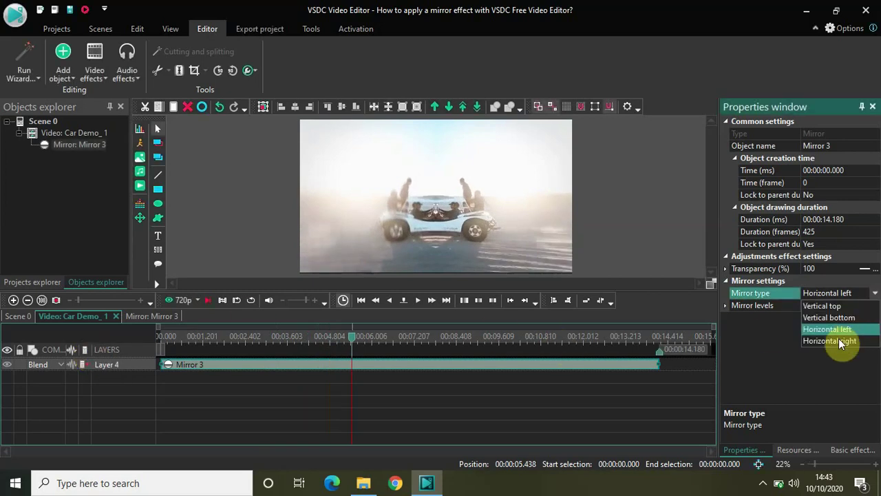
click(838, 338)
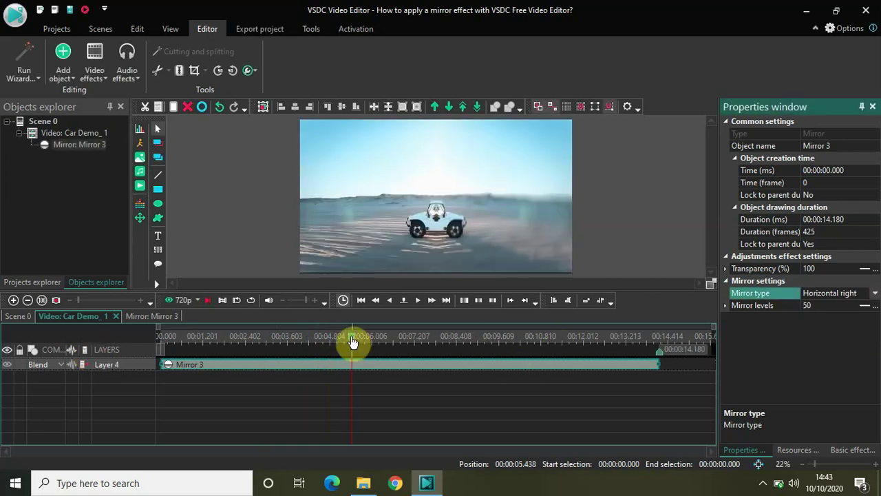
drag(350, 346, 91, 338)
key(space)
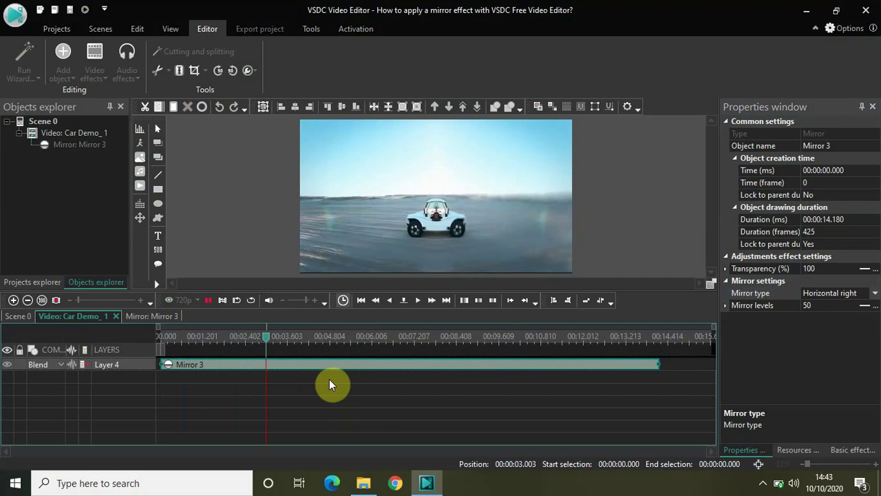
key(space)
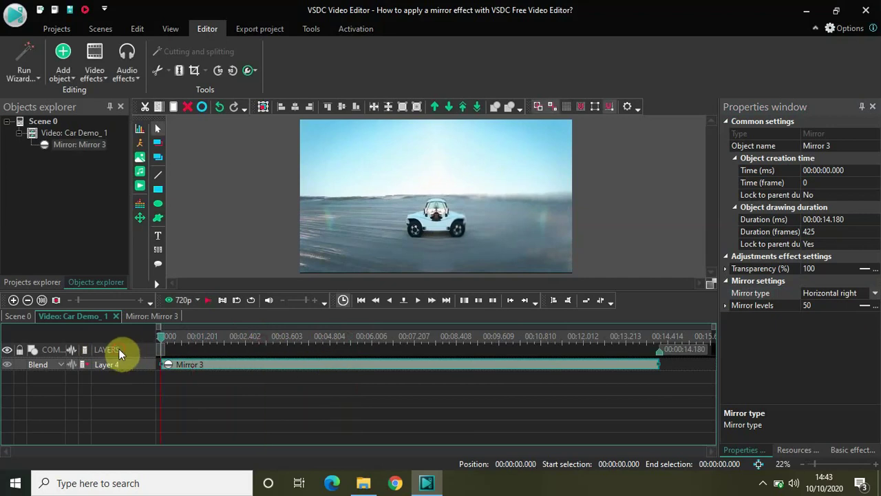
- Set the mirror type back to Vertical top
click(873, 296)
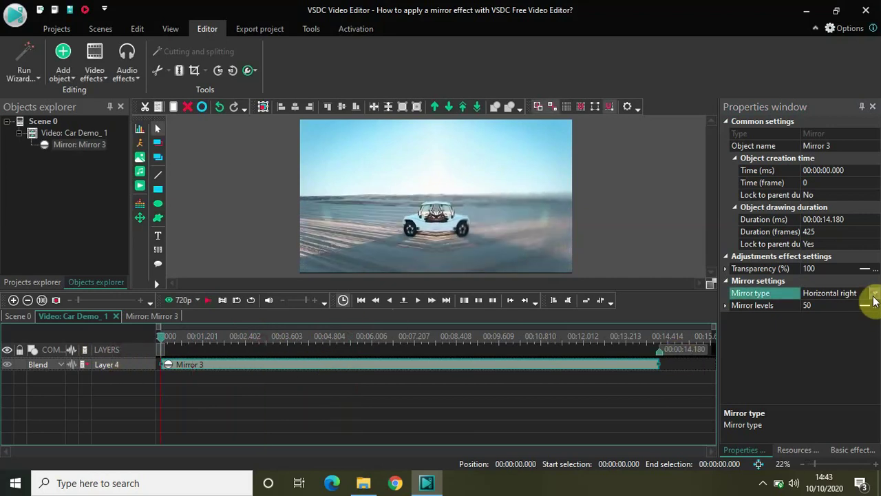
click(873, 298)
click(857, 307)
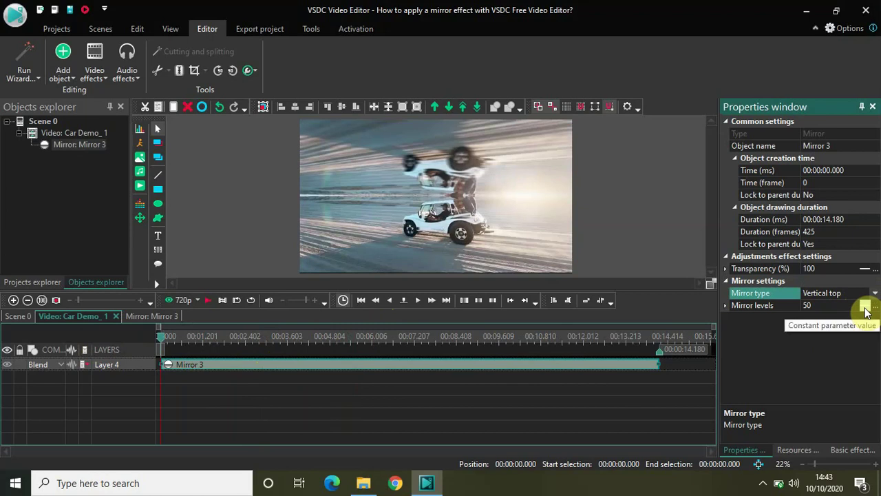
- Make Mirror levels linear, animating from 0 to 100, and play the preview
click(866, 307)
click(866, 307)
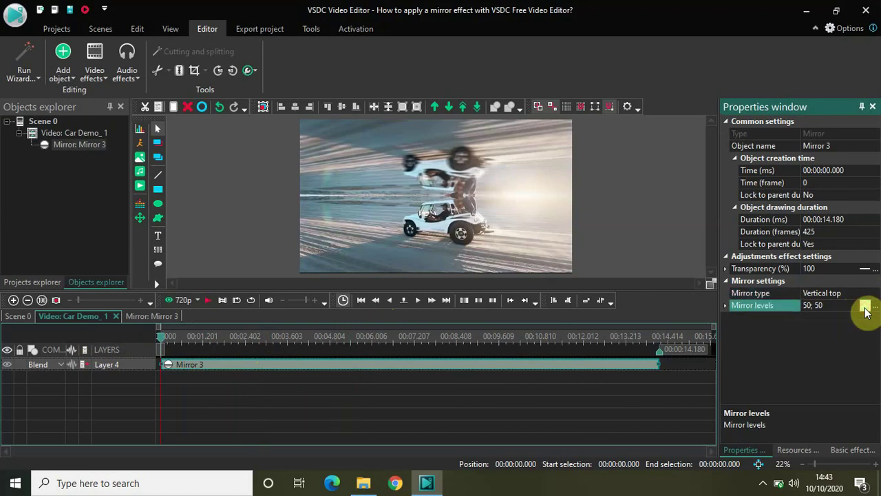
click(828, 308)
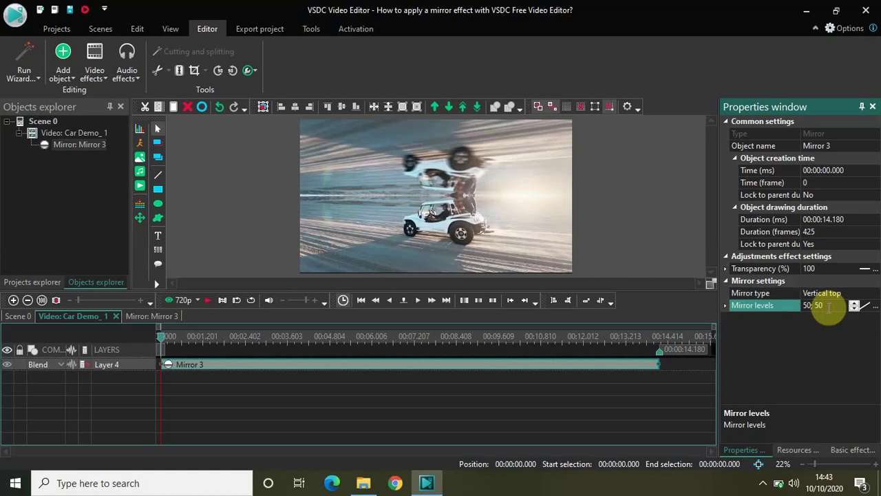
key(BackSpace)
key(BackSpace)
text(0)
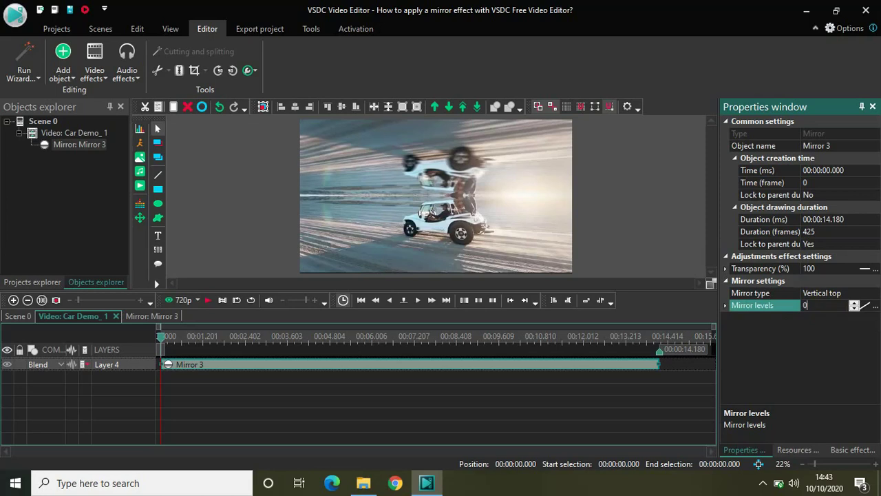
text(;100)
key(Return)
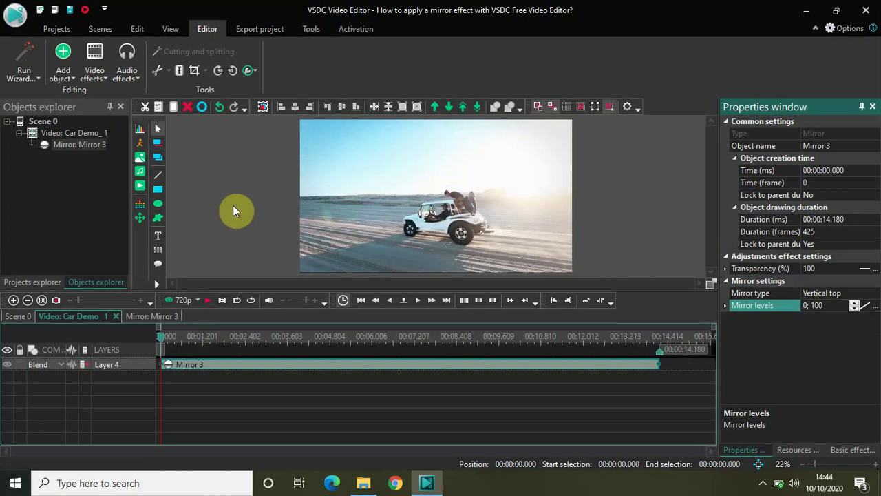
key(space)
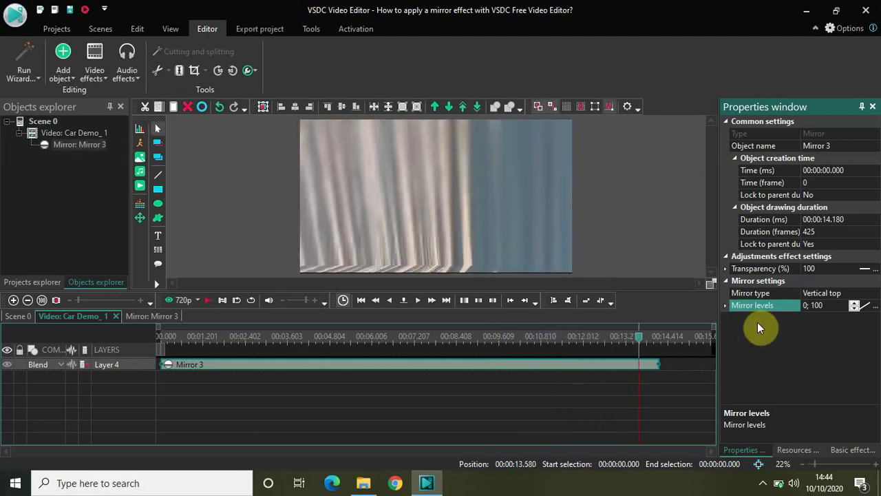
- Change the Mirror levels animation to 0;50 and replay the preview from the start
click(823, 307)
key(BackSpace)
key(BackSpace)
key(BackSpace)
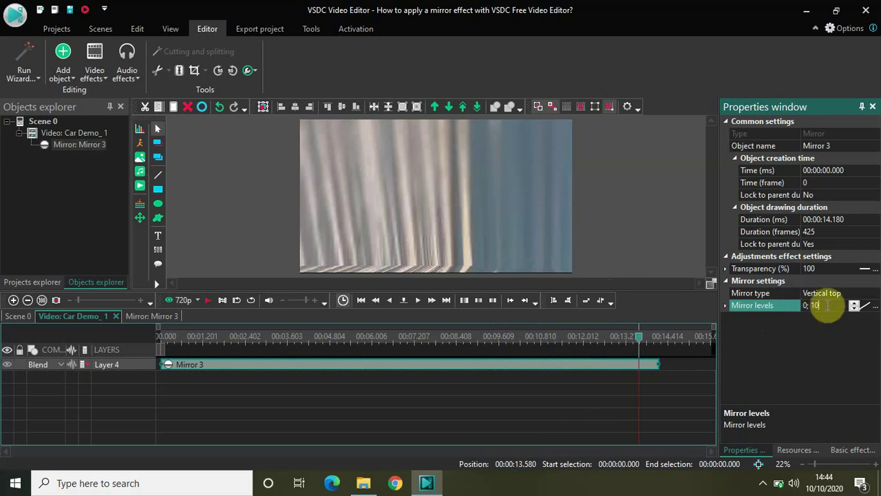
text(50)
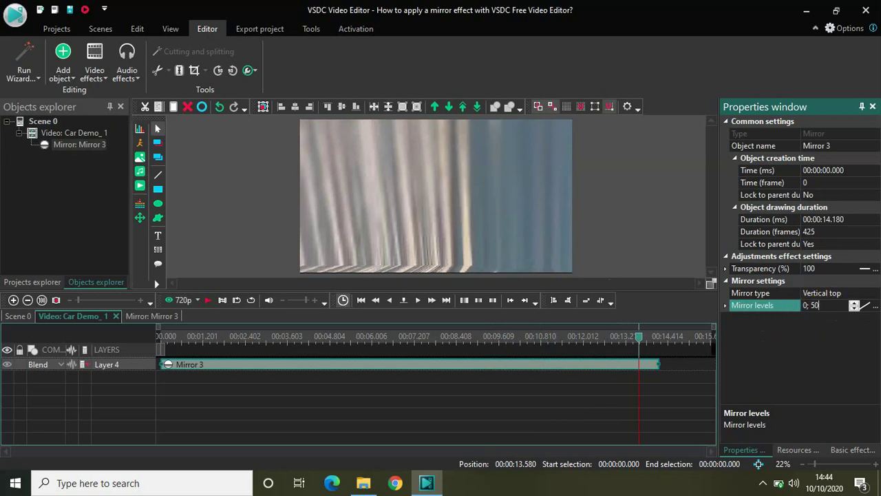
key(Return)
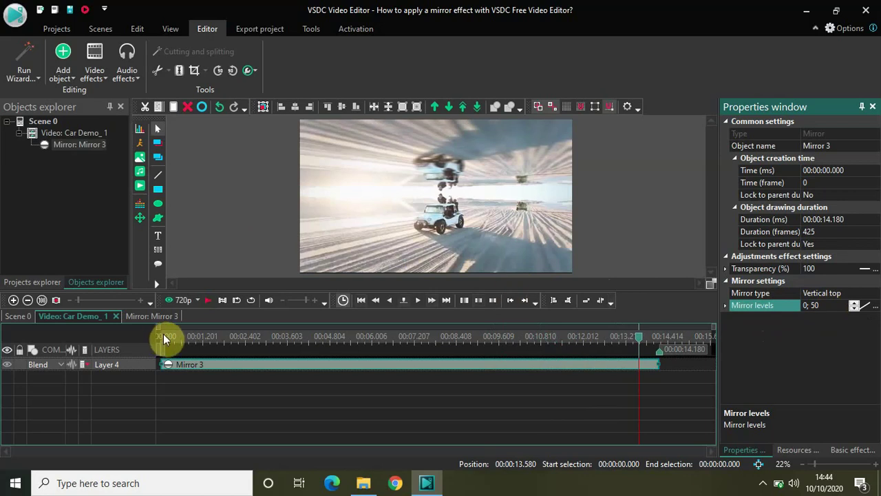
click(165, 336)
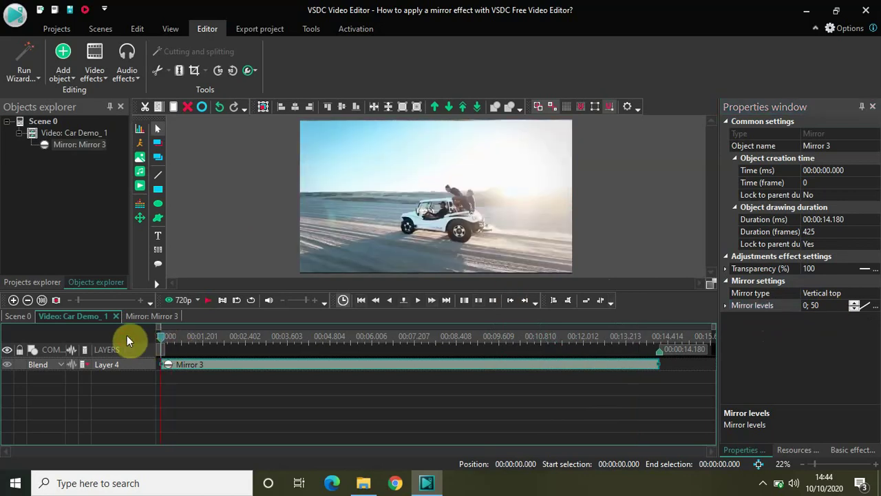
key(space)
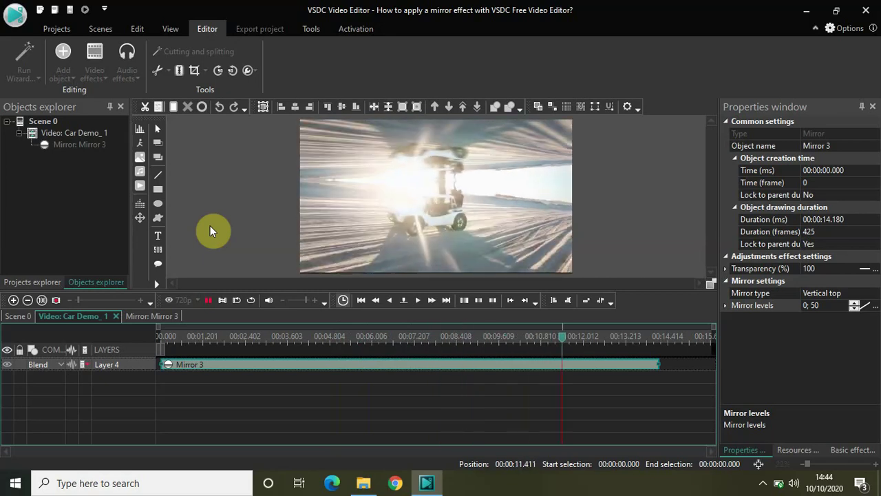
- Trim the Mirror 3 effect to about 6.1 seconds (183 frames) and replay it from the start
key(space)
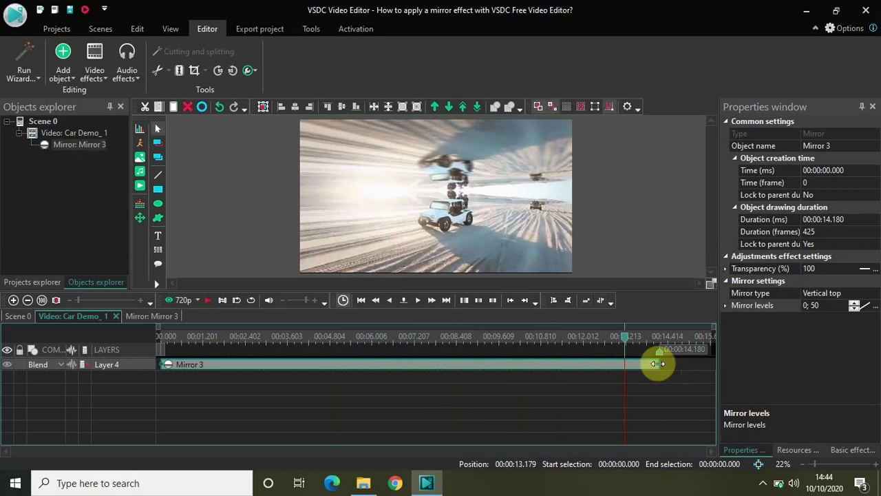
drag(660, 365, 374, 389)
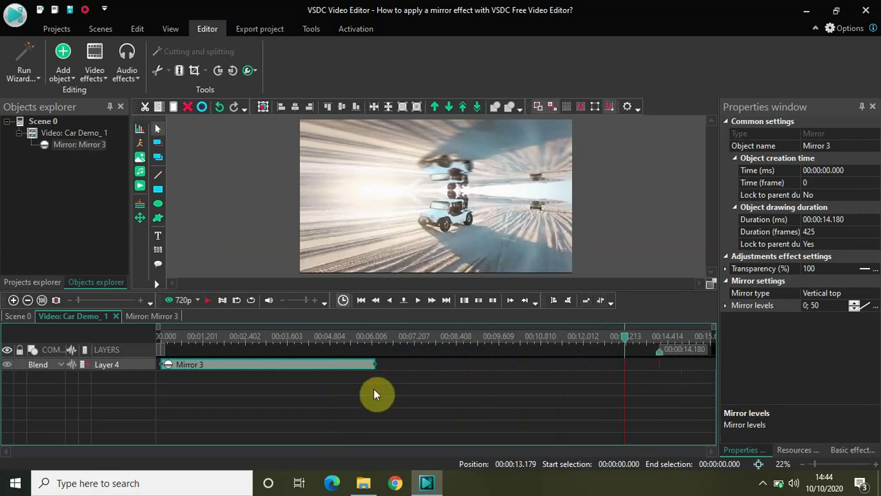
drag(625, 344, 79, 362)
key(space)
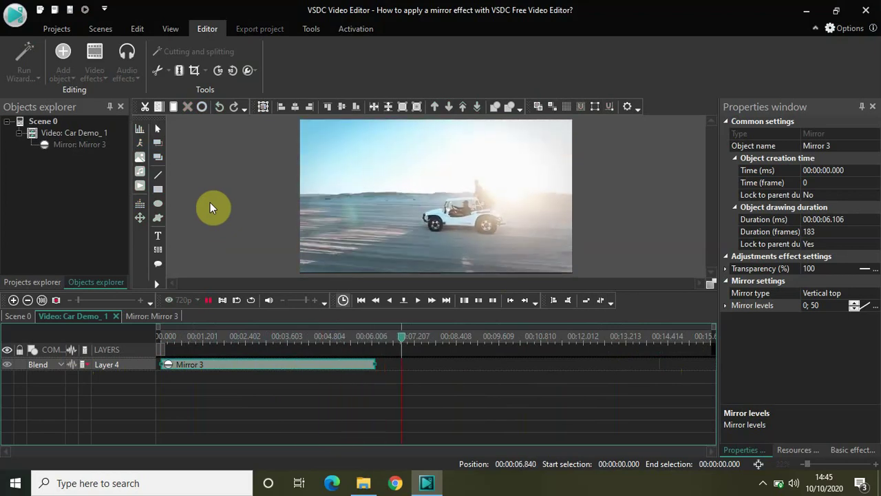
key(space)
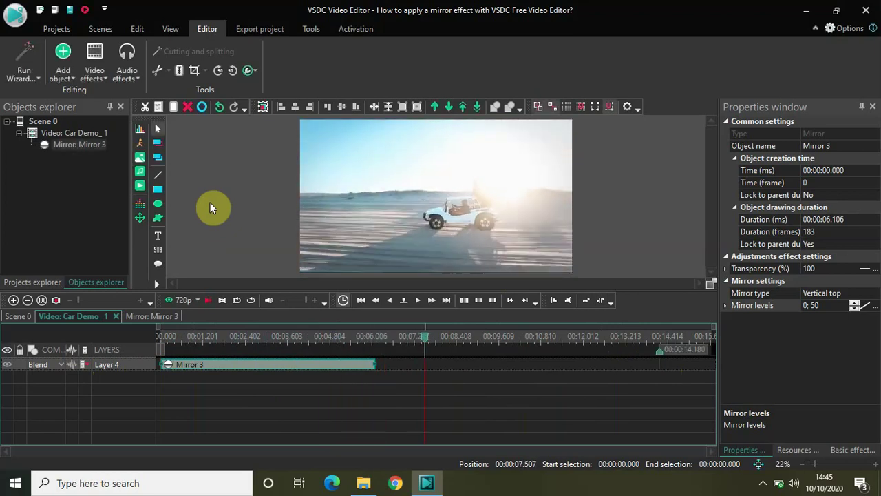